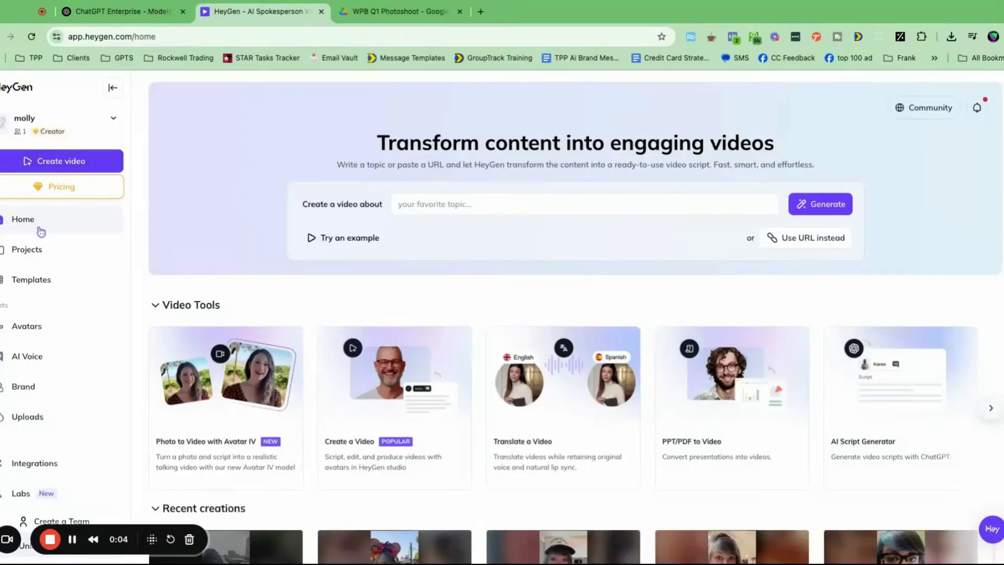
Start Photo to Video with Avatar IV and upload the neon-sign microphone portrait as the avatar photo.
left_click(229, 445)
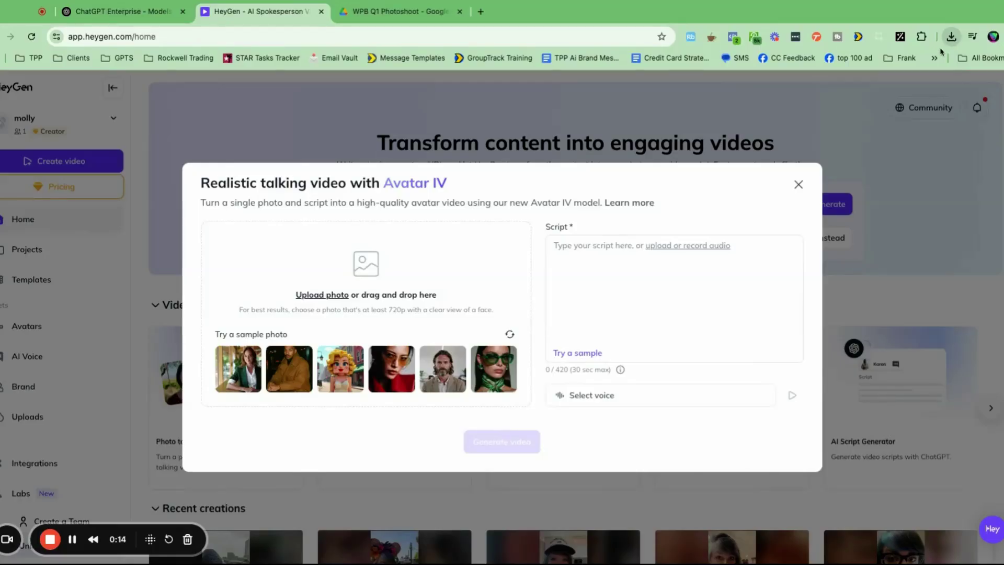
left_click_drag(942, 51, 383, 274)
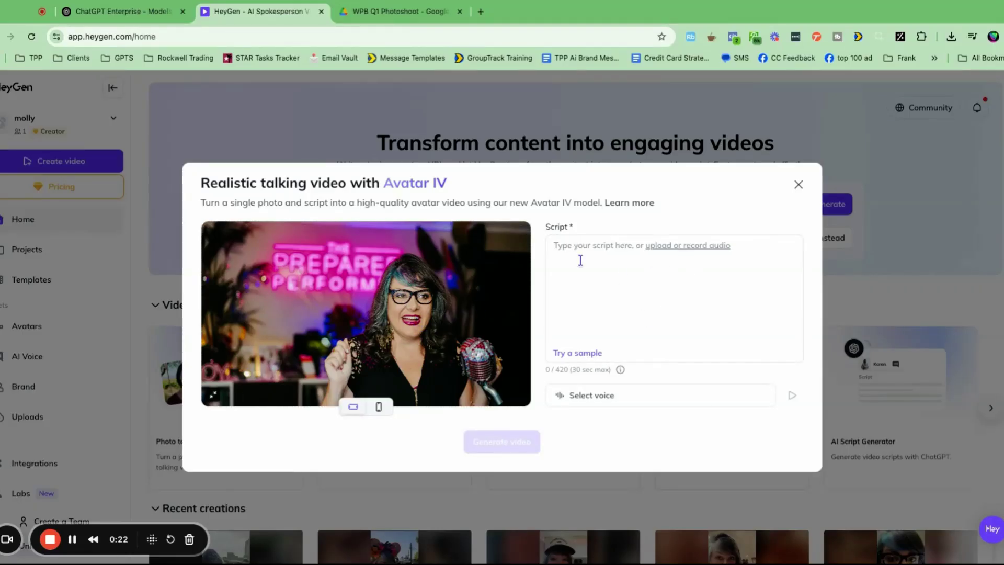
left_click(611, 397)
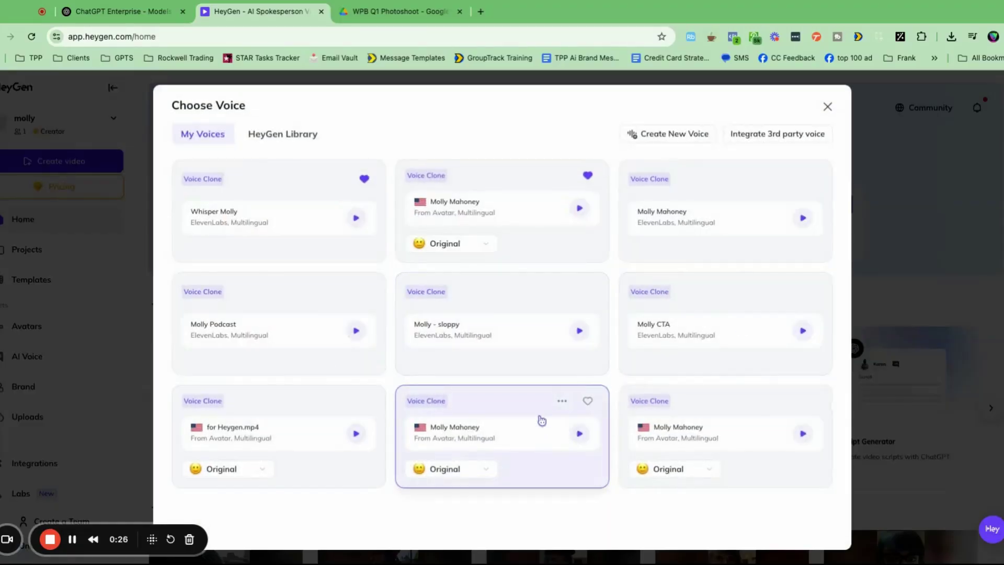
left_click(778, 136)
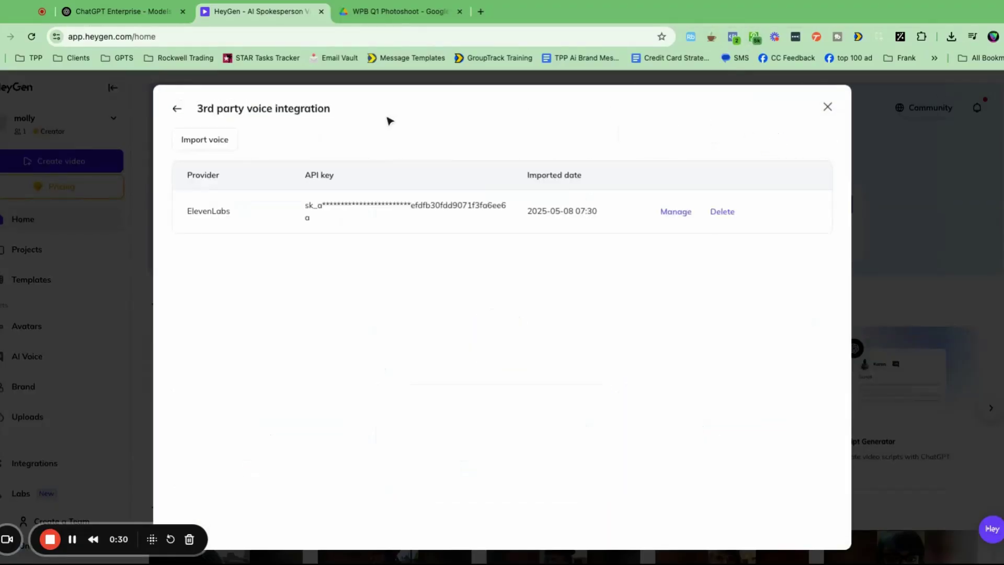
left_click(177, 110)
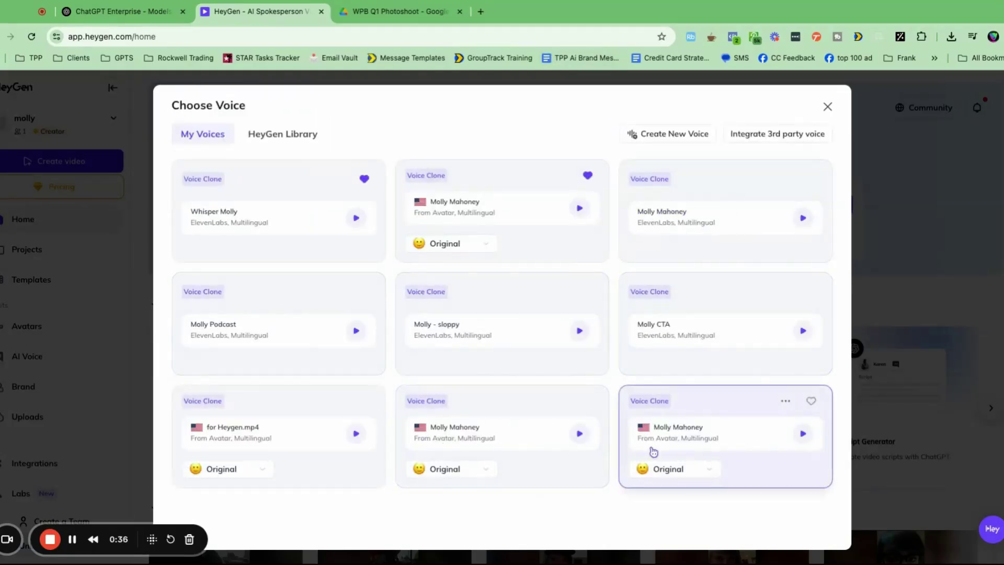
left_click(299, 137)
scroll(565, 361, "down", 5)
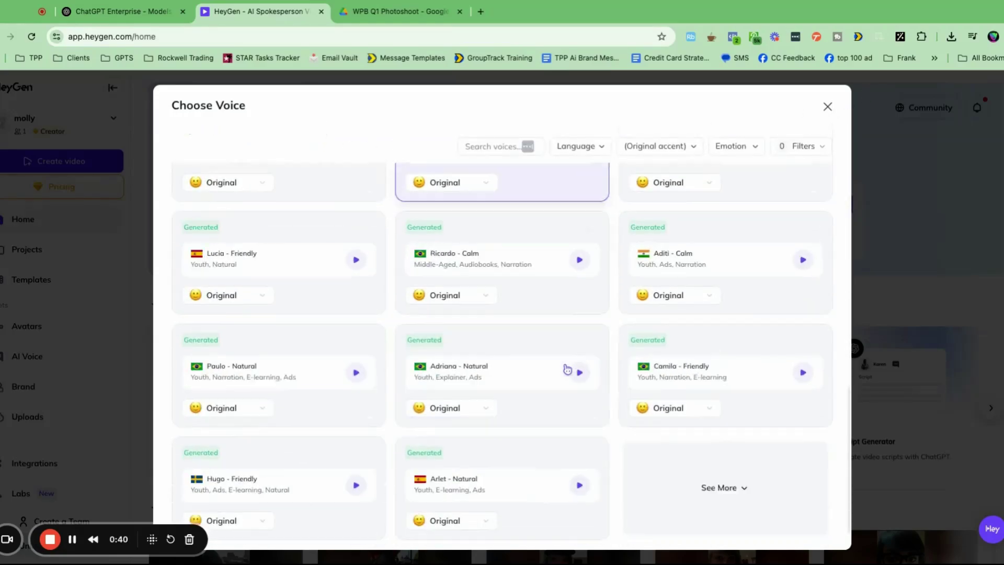
scroll(567, 369, "up", 5)
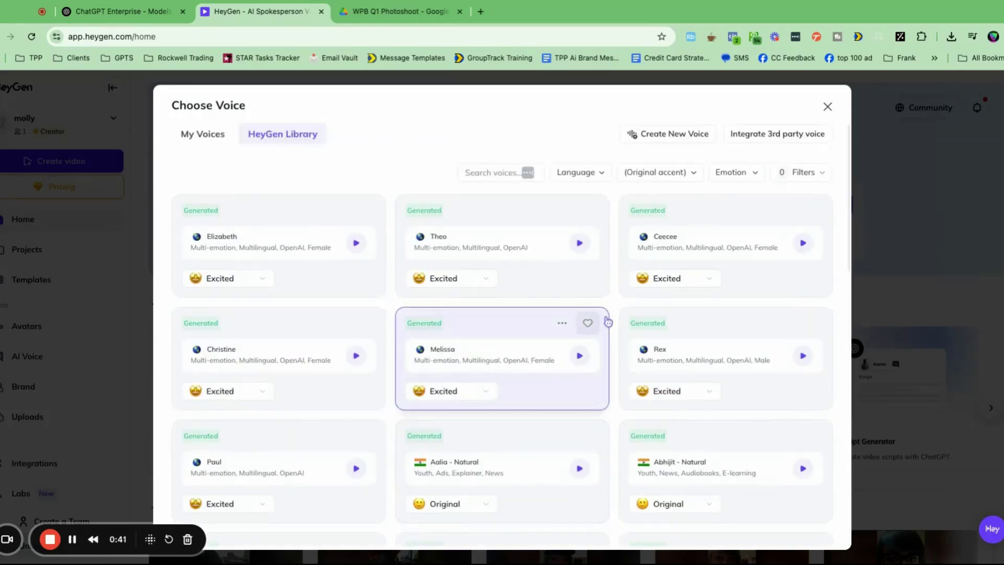
left_click(828, 106)
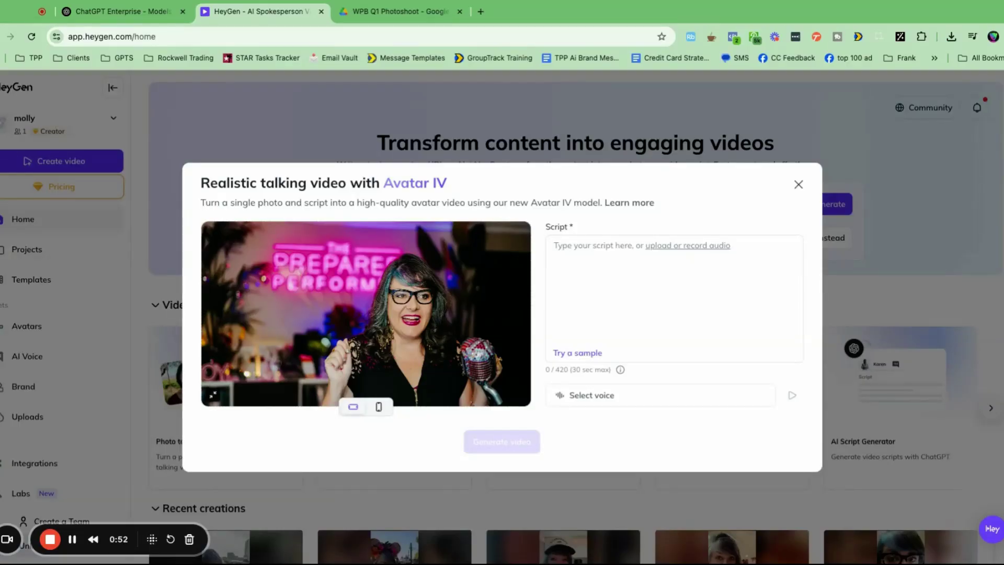
Record a 29-second voice clip, new_recording_5_9_20_44.mp3, in the Record audio tab.
left_click(697, 251)
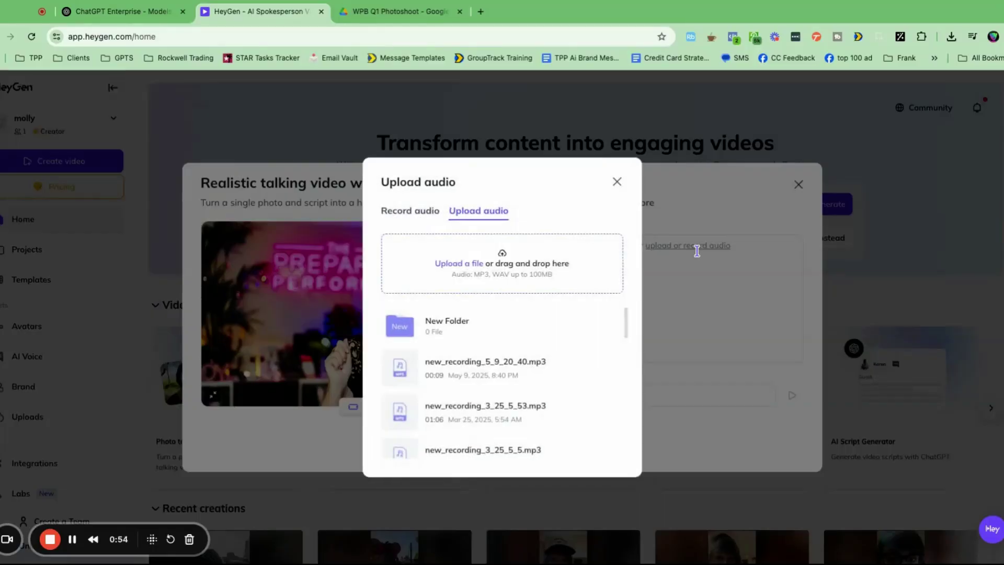
left_click(400, 218)
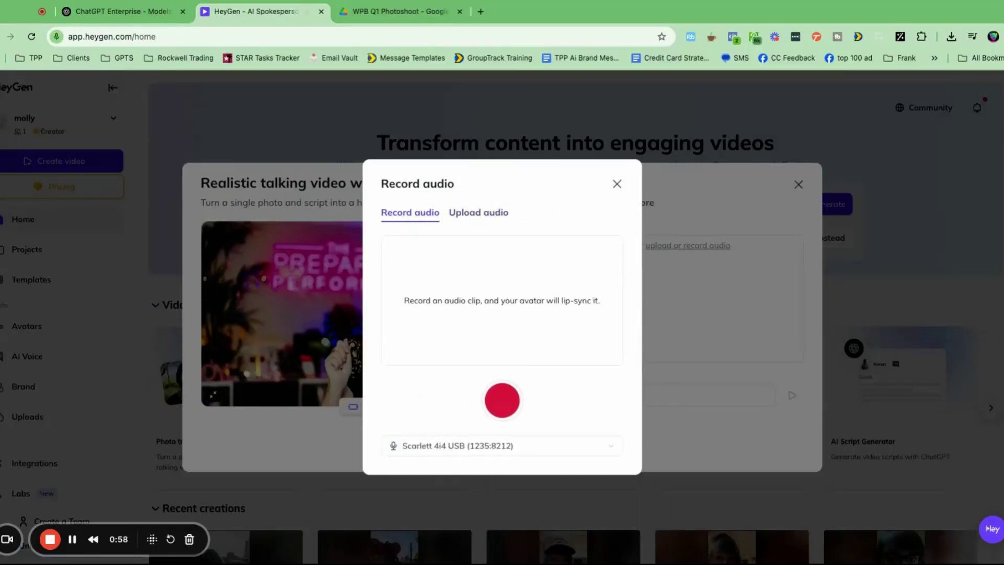
left_click(495, 412)
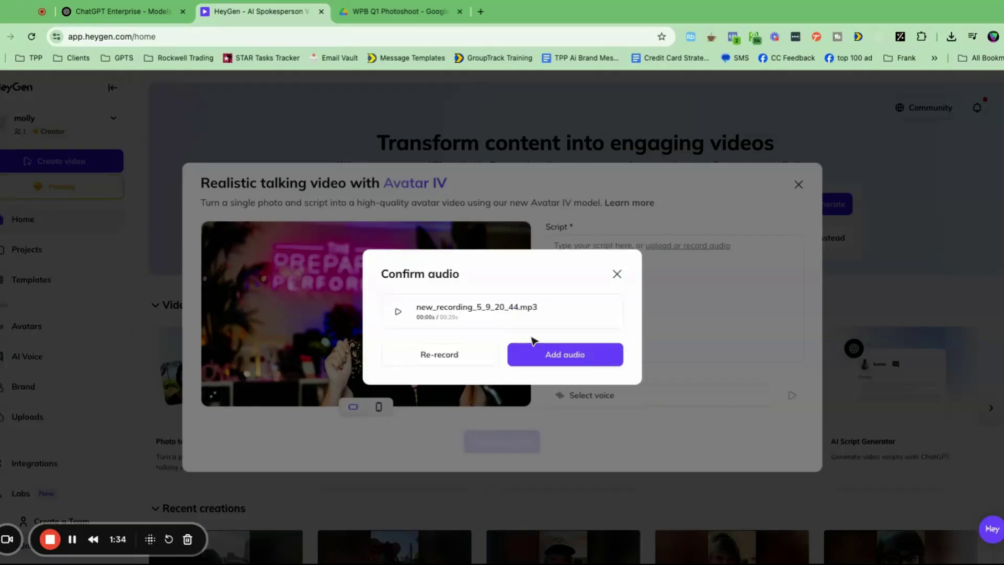
Add the recorded clip as the video's audio and generate the Avatar IV video.
left_click(580, 365)
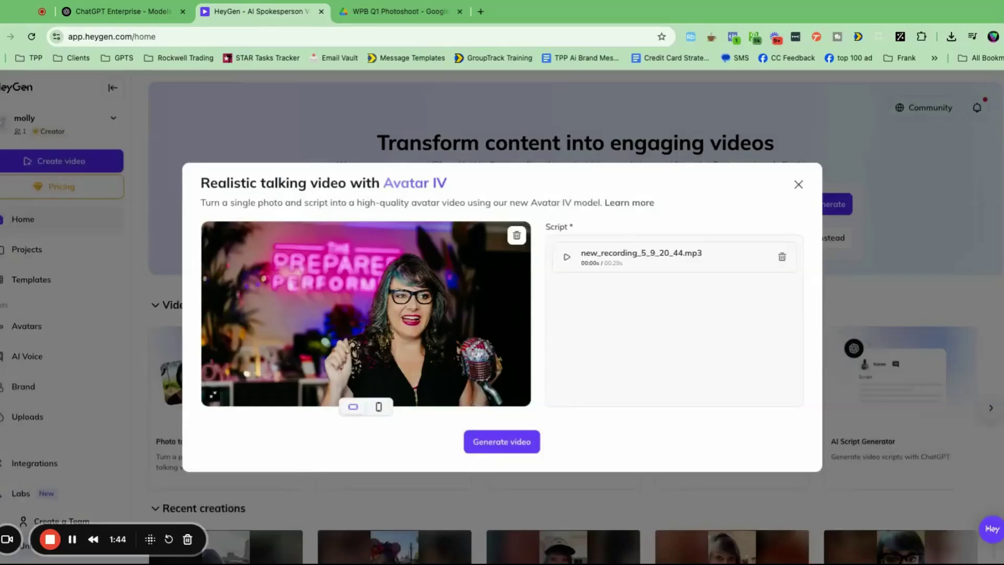
left_click(511, 442)
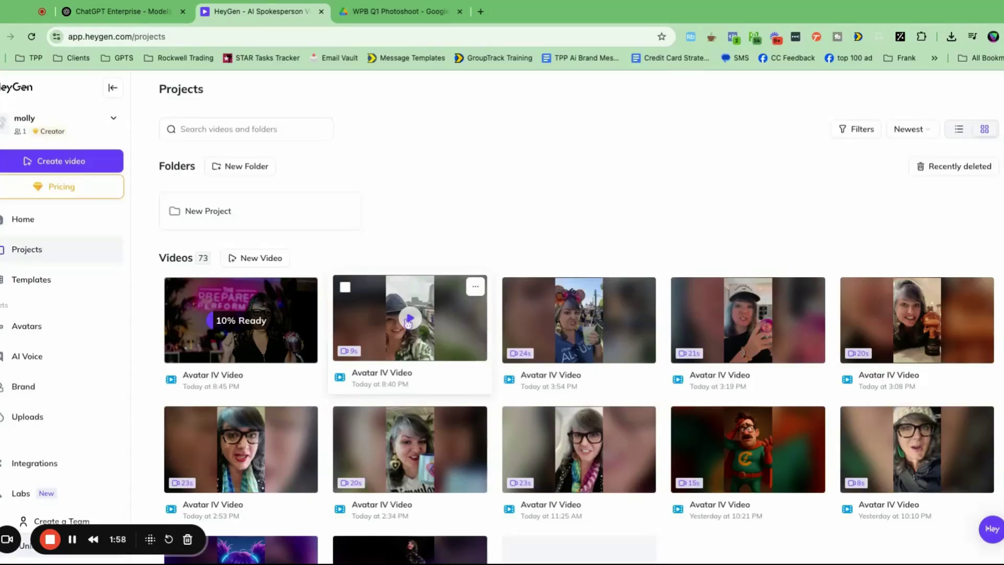
left_click(748, 448)
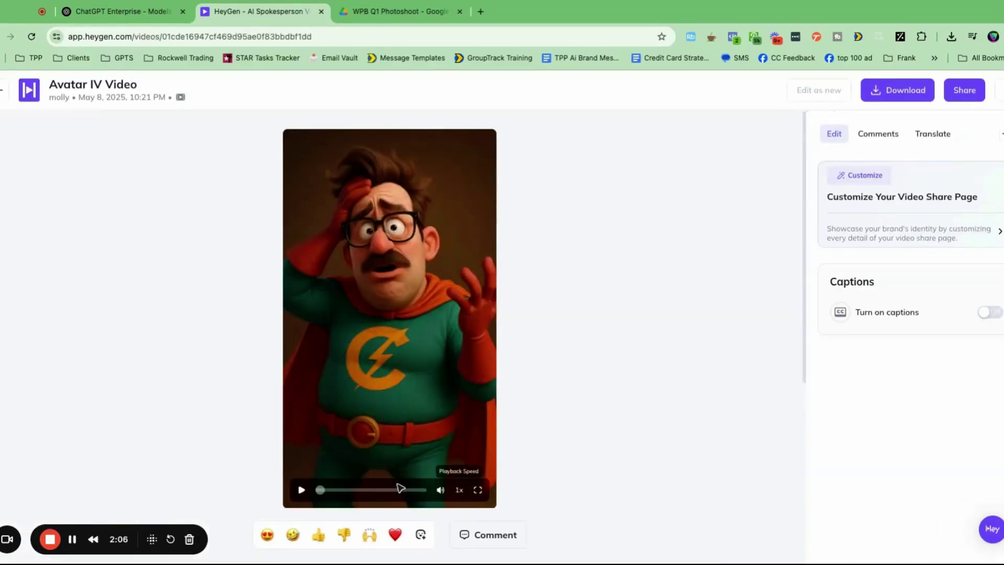
left_click(300, 489)
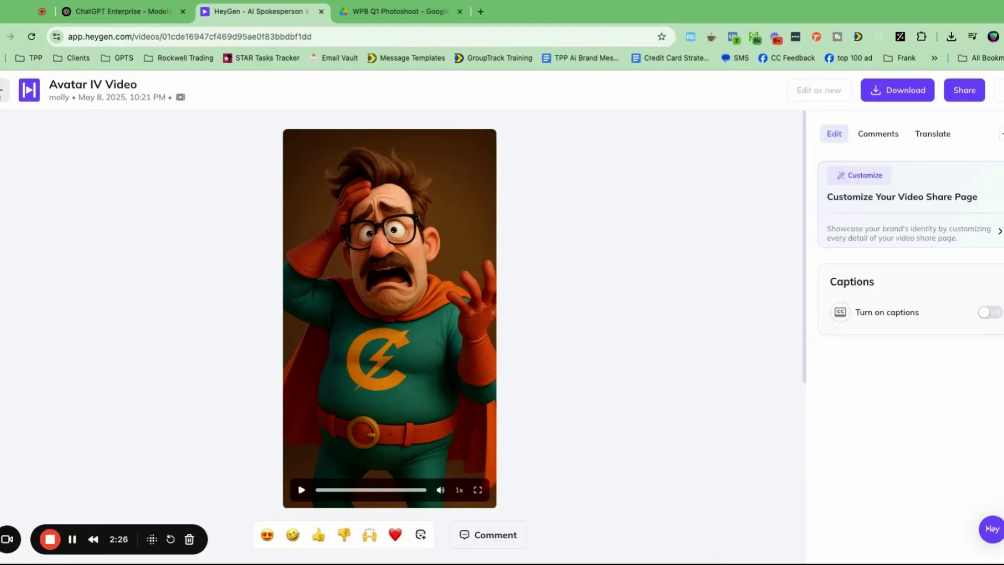
left_click(3, 90)
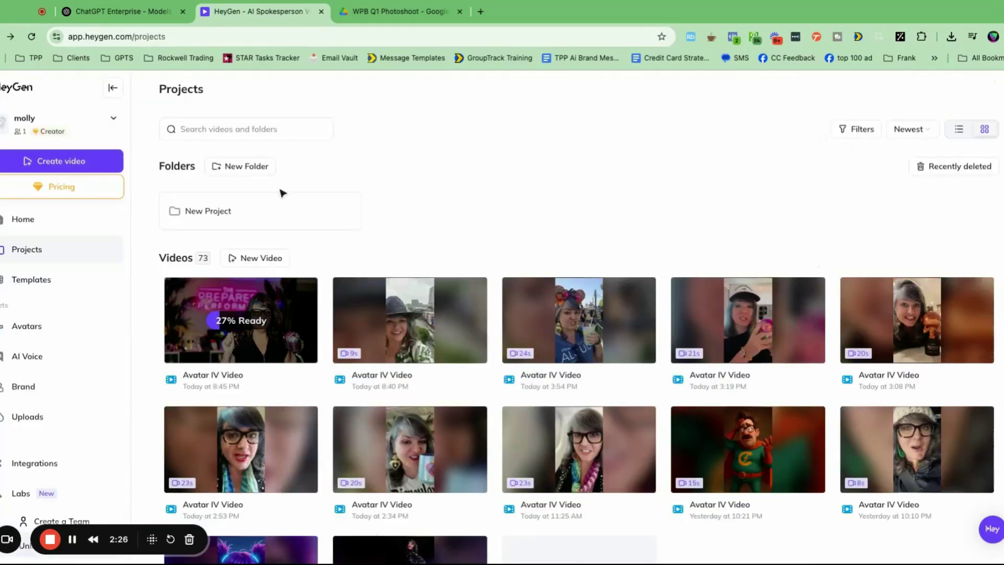
left_click(410, 319)
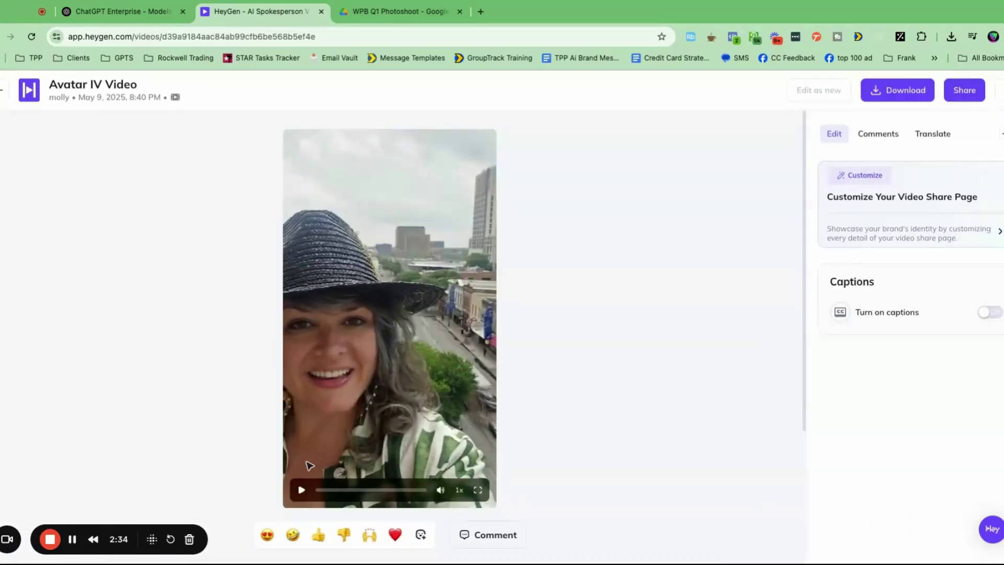
left_click(306, 492)
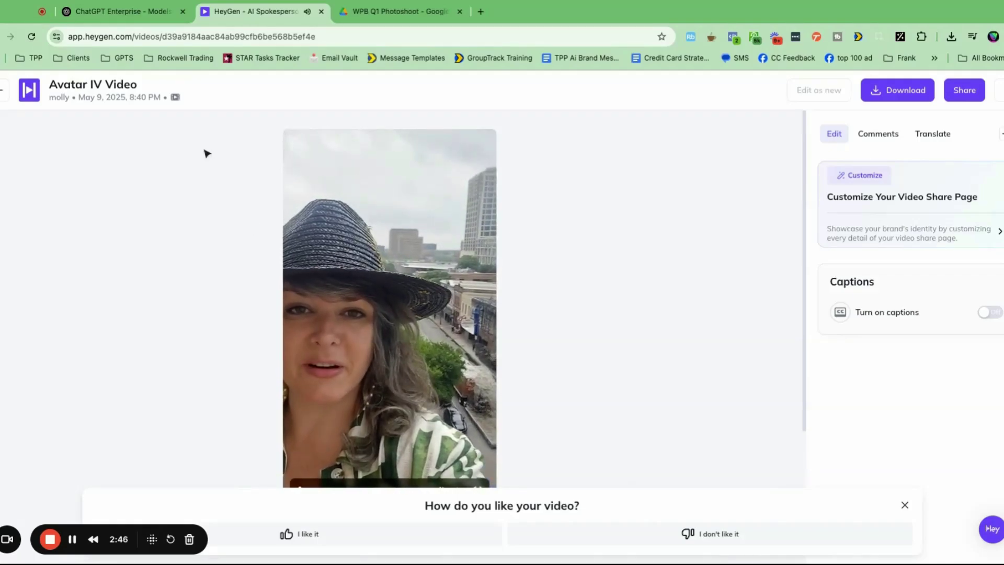
left_click(5, 90)
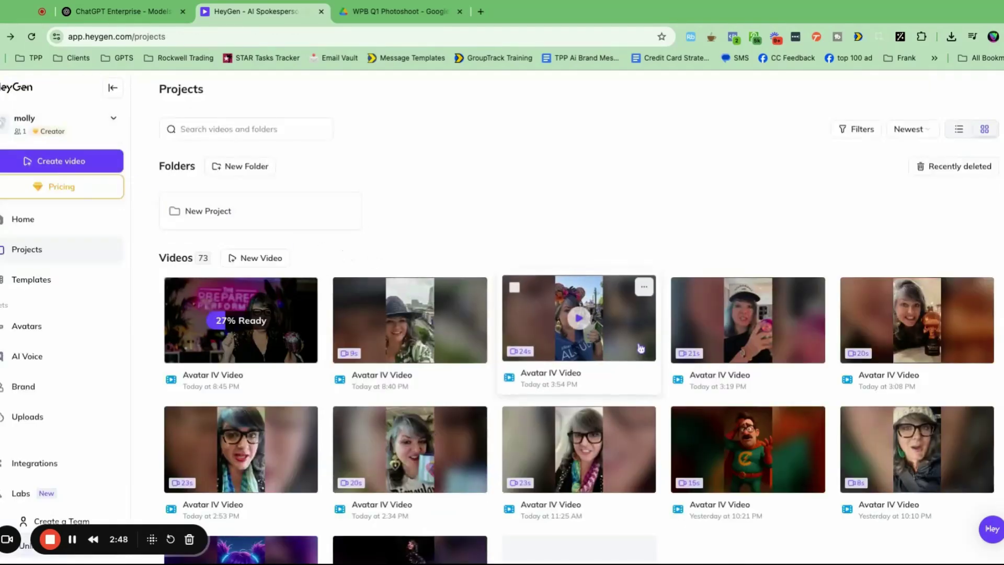
scroll(585, 400, "down", 2)
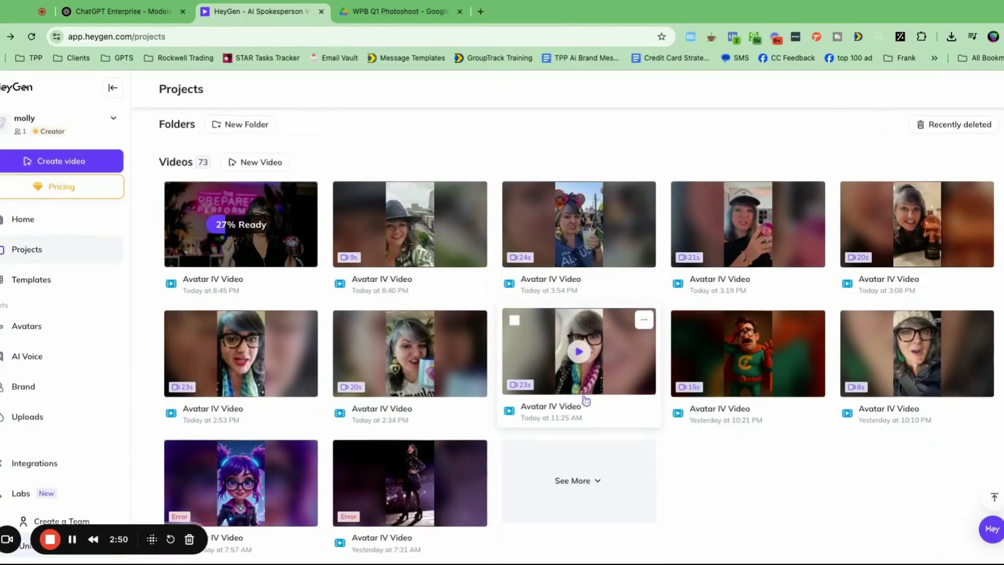
left_click(911, 351)
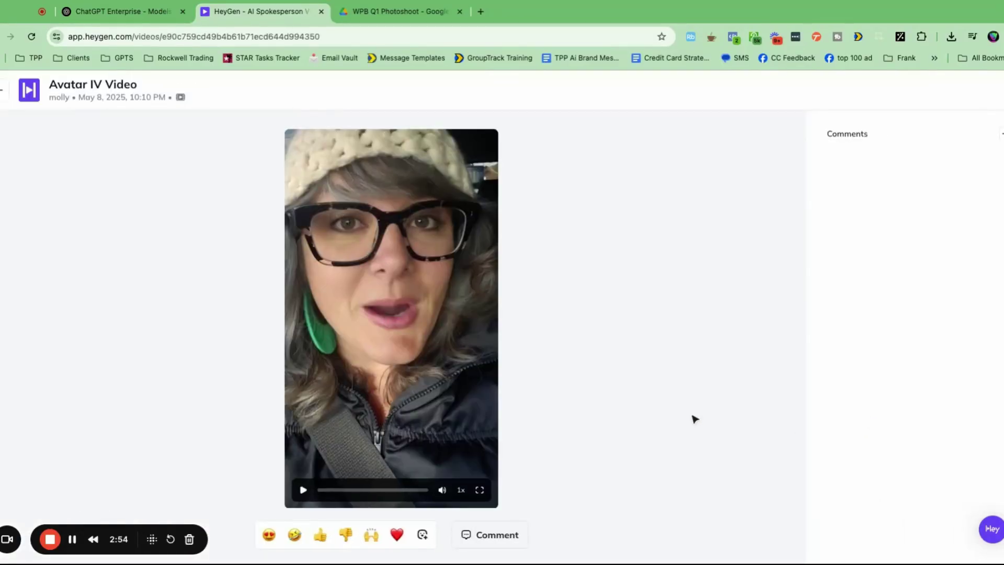
left_click(301, 490)
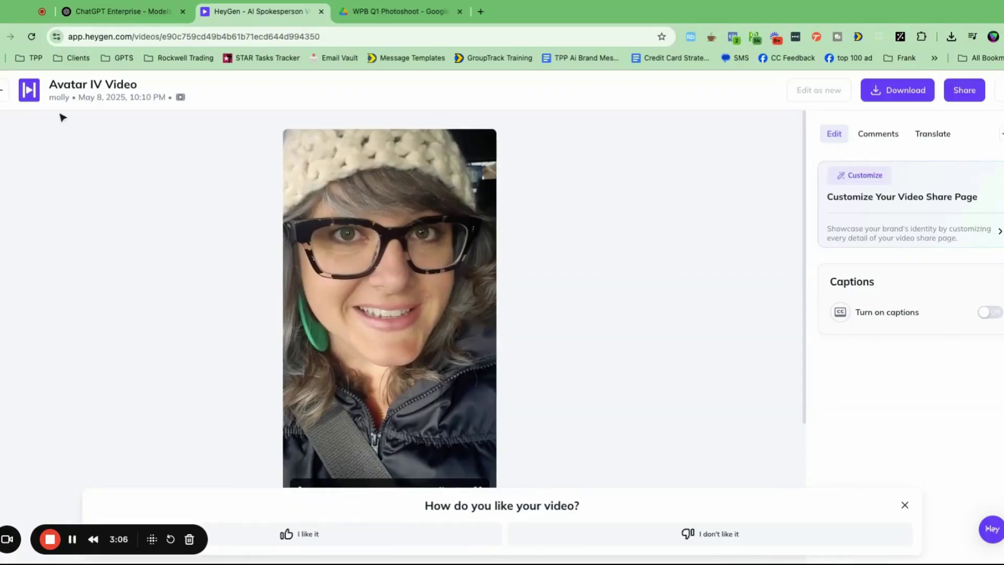
left_click(3, 96)
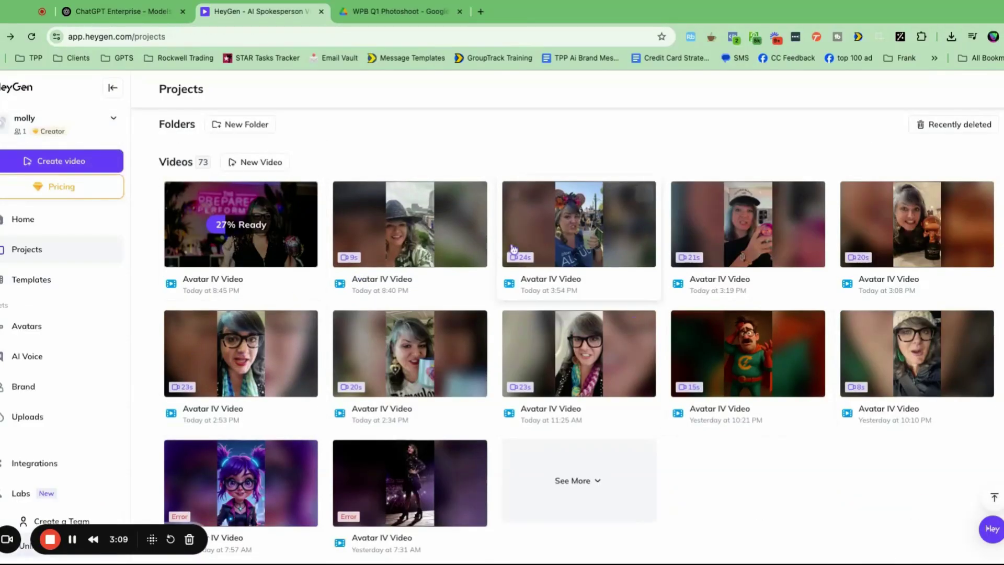
left_click(579, 222)
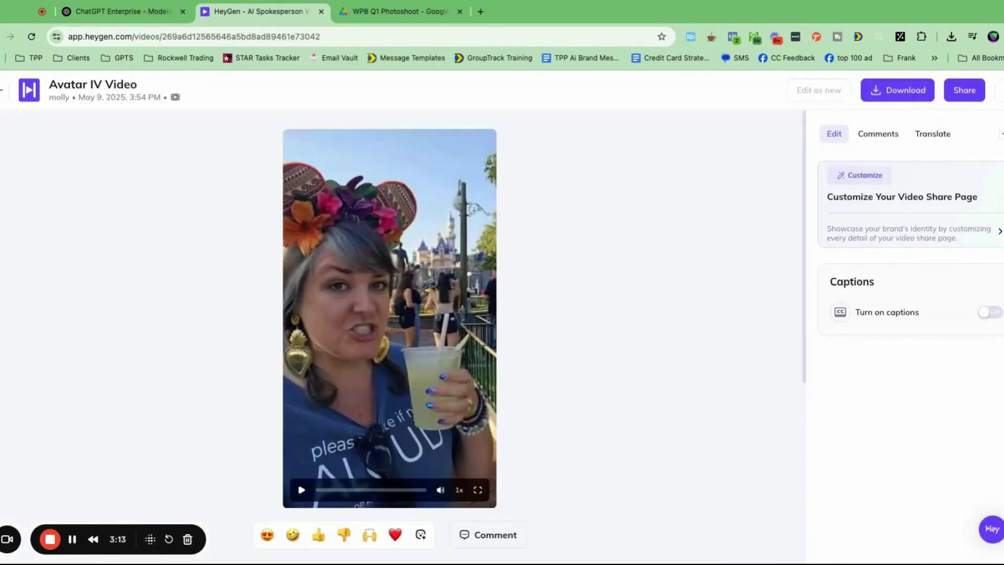
left_click(300, 491)
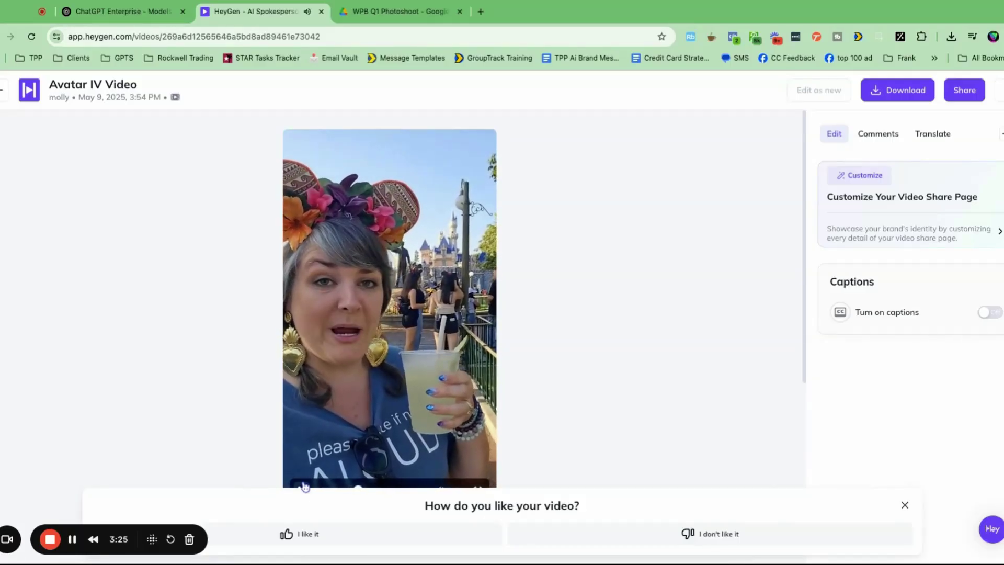
left_click(3, 90)
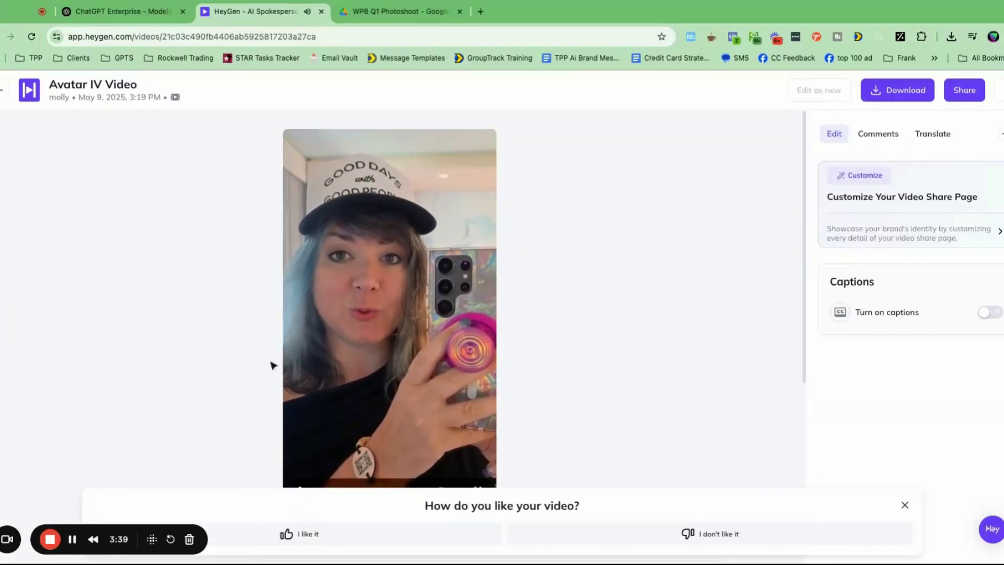
left_click(15, 84)
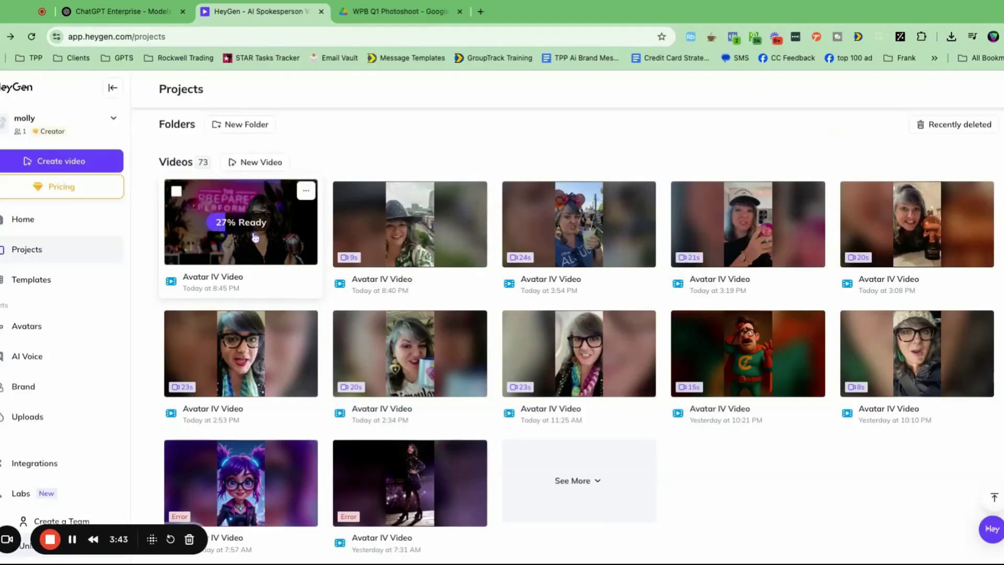
scroll(314, 325, "down", 1)
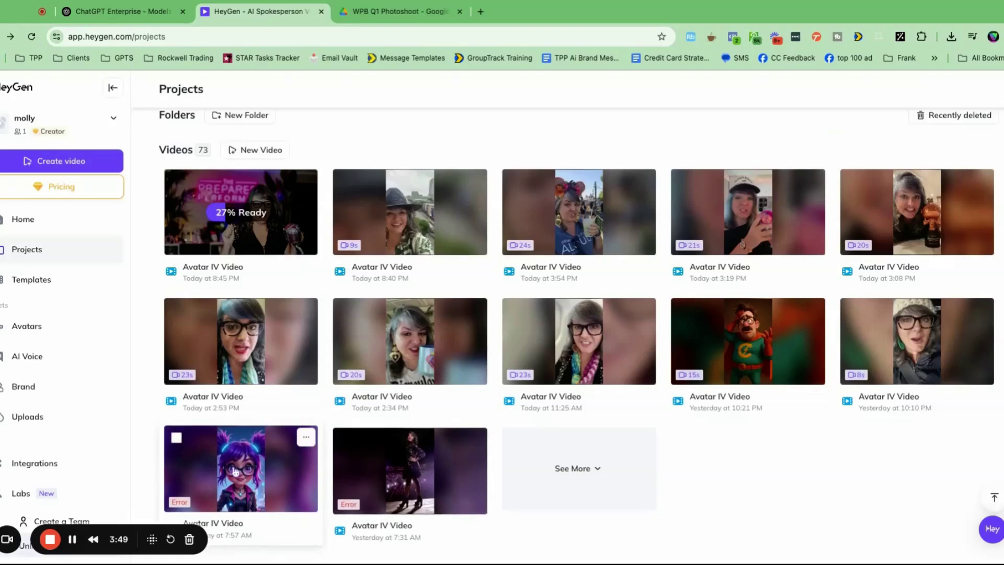
left_click(306, 436)
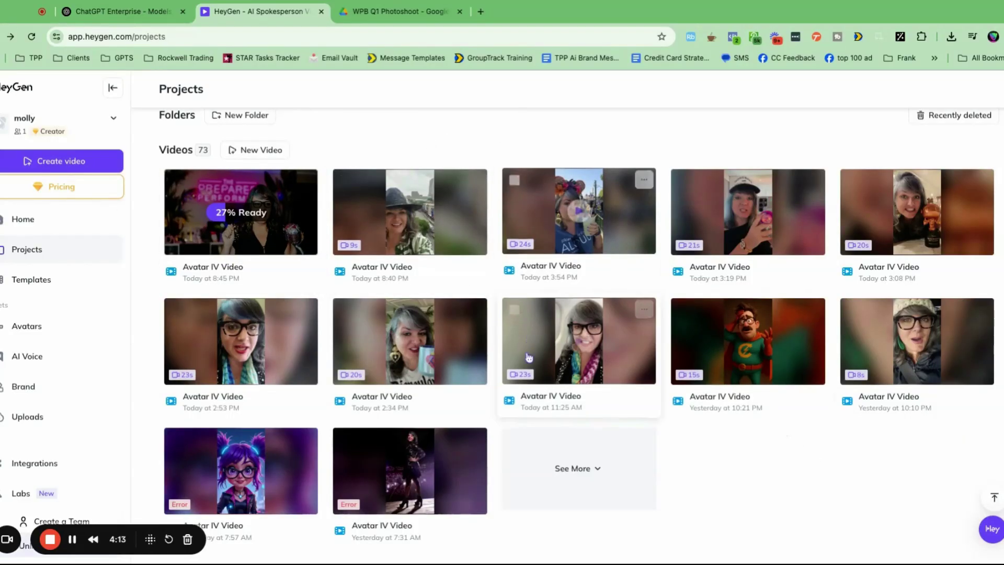
mouse_move(527, 346)
mouse_move(707, 333)
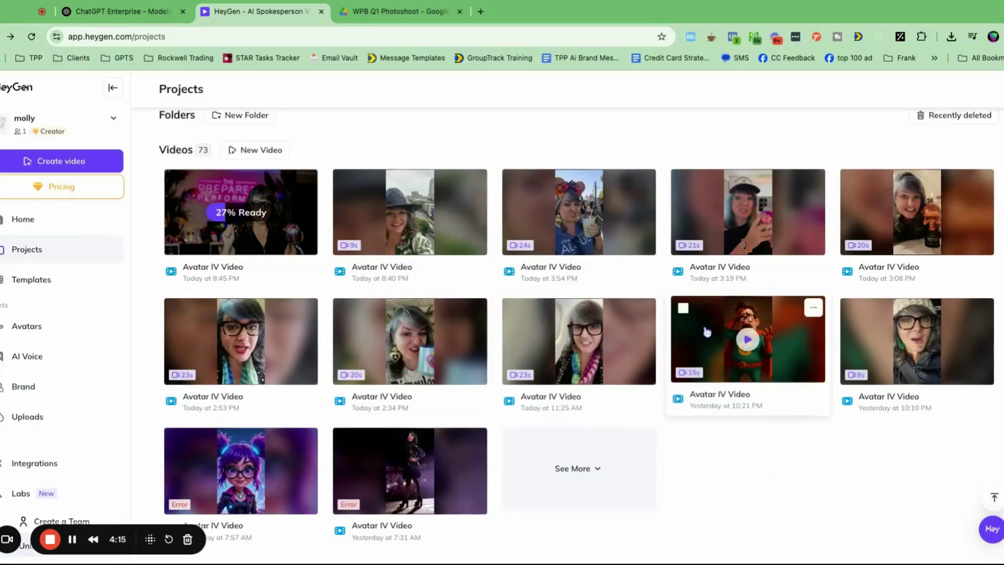